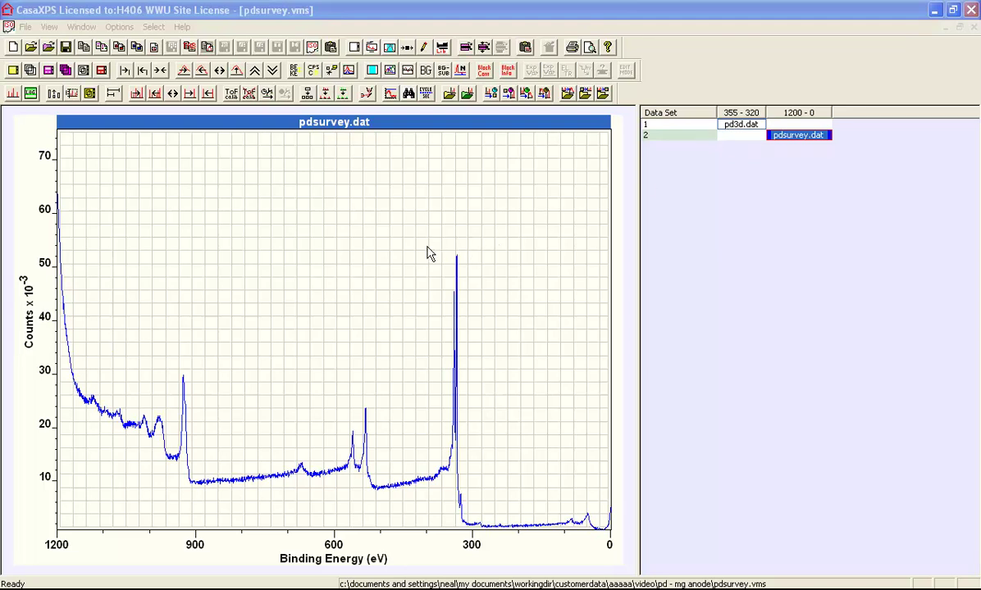
Zoom the pdsurvey.dat spectrum in on the strong Pd peaks, covering about 450 to 230 eV
left_click_drag(427, 246, 500, 542)
left_click(478, 300)
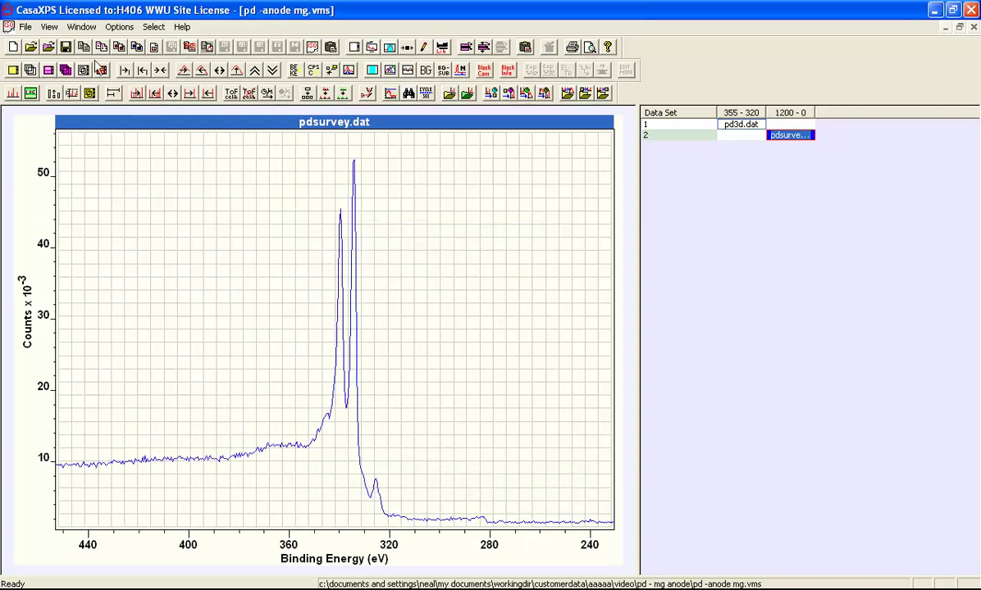
In the CasaXP1 window, convert the ASCII files in the Pd3dDat subfolder 26Pd3d to VAMAS with the file name "Pd 3d.dat -anode Mg"
left_click(81, 26)
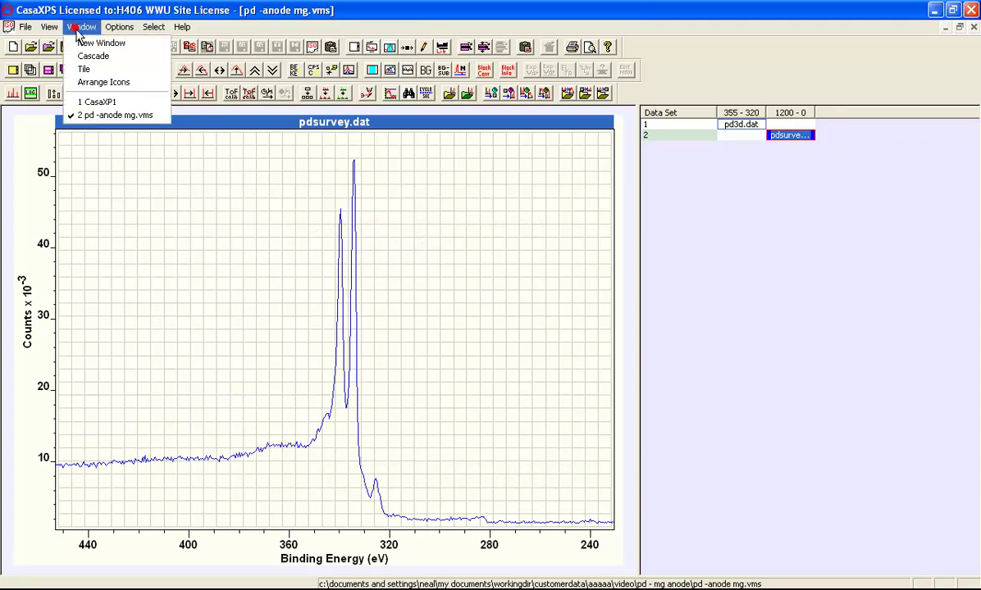
left_click(92, 103)
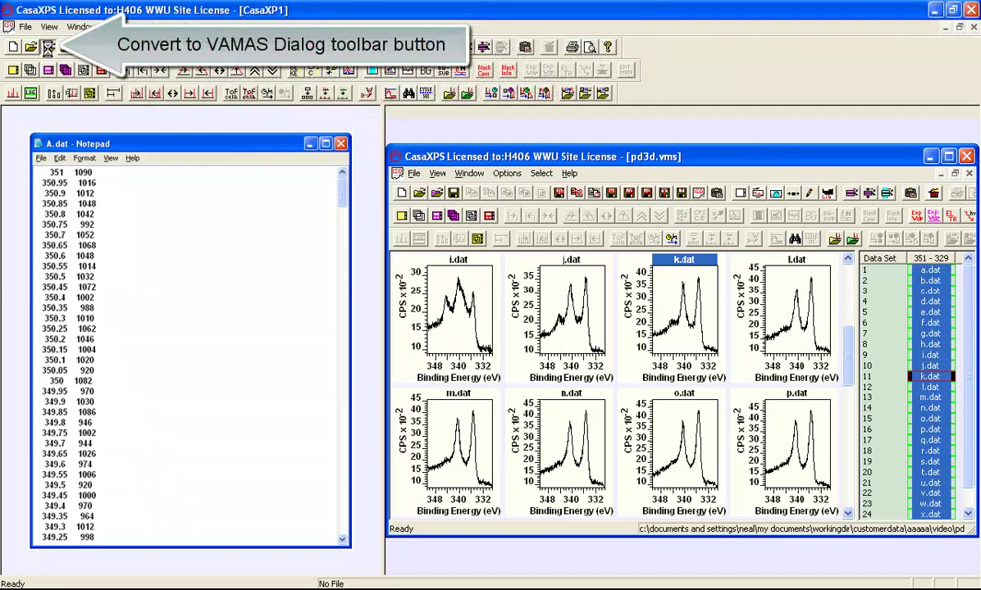
left_click(48, 47)
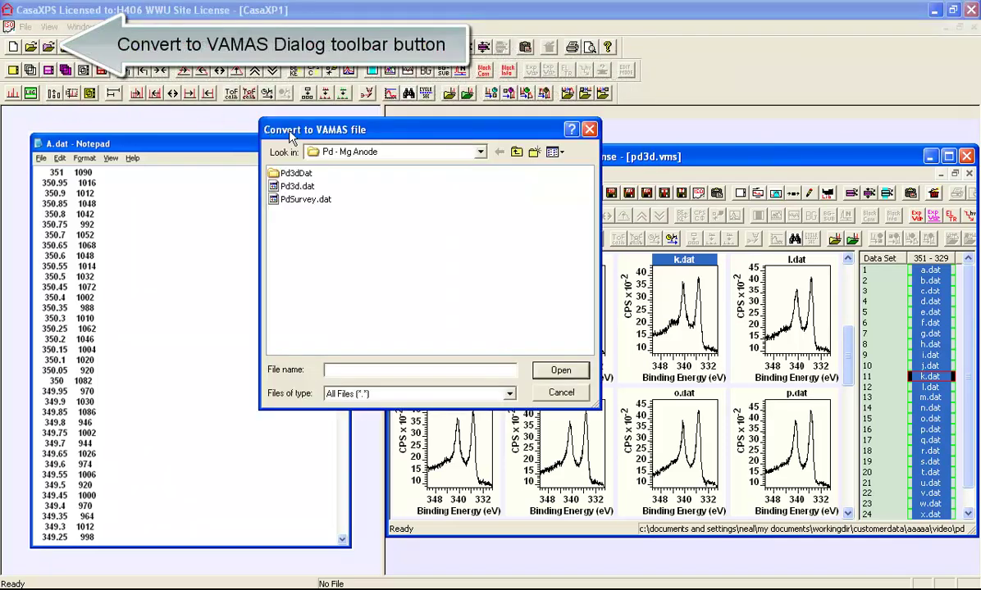
double_click(274, 174)
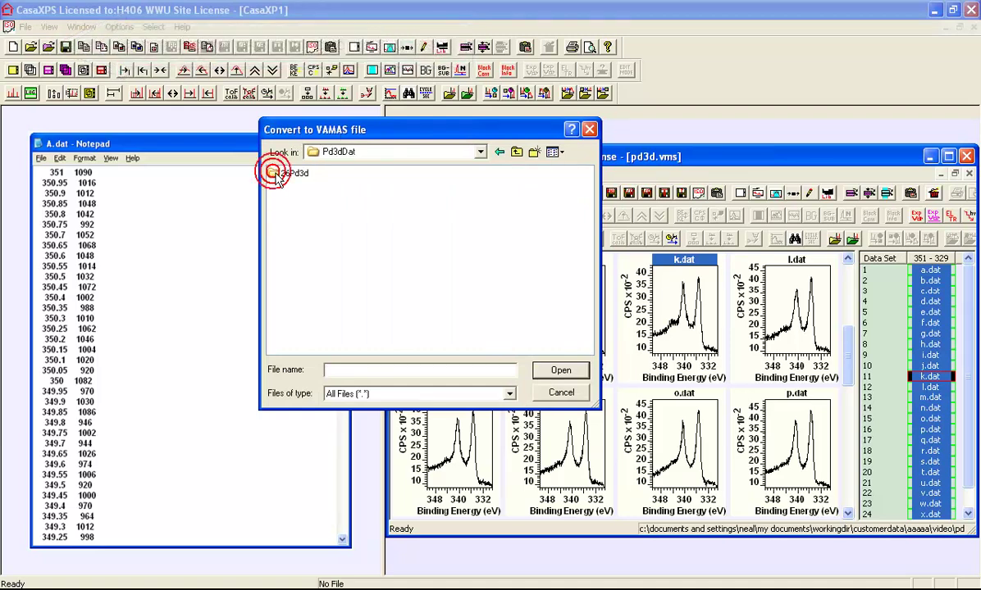
double_click(275, 176)
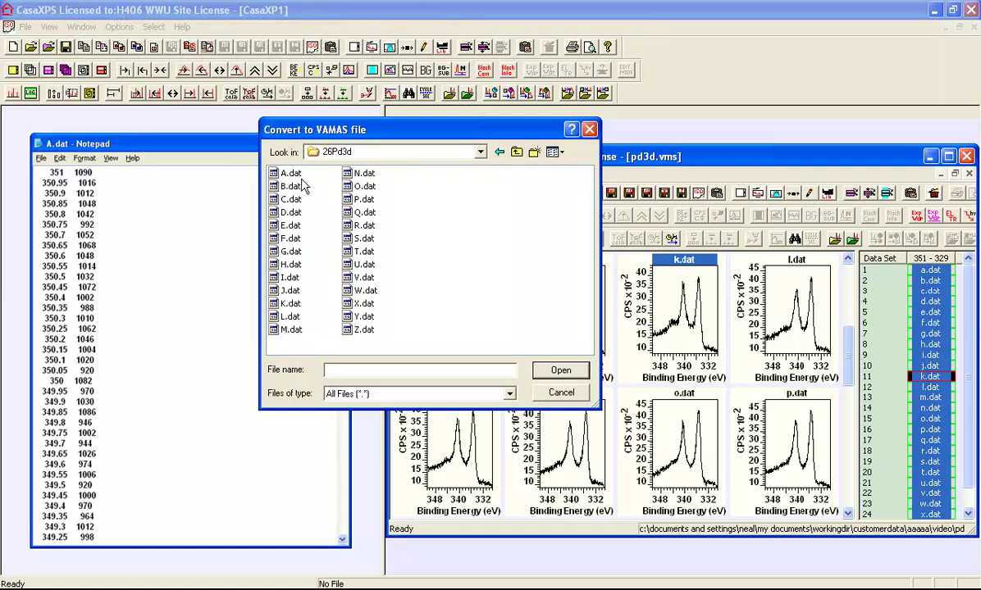
left_click(328, 369)
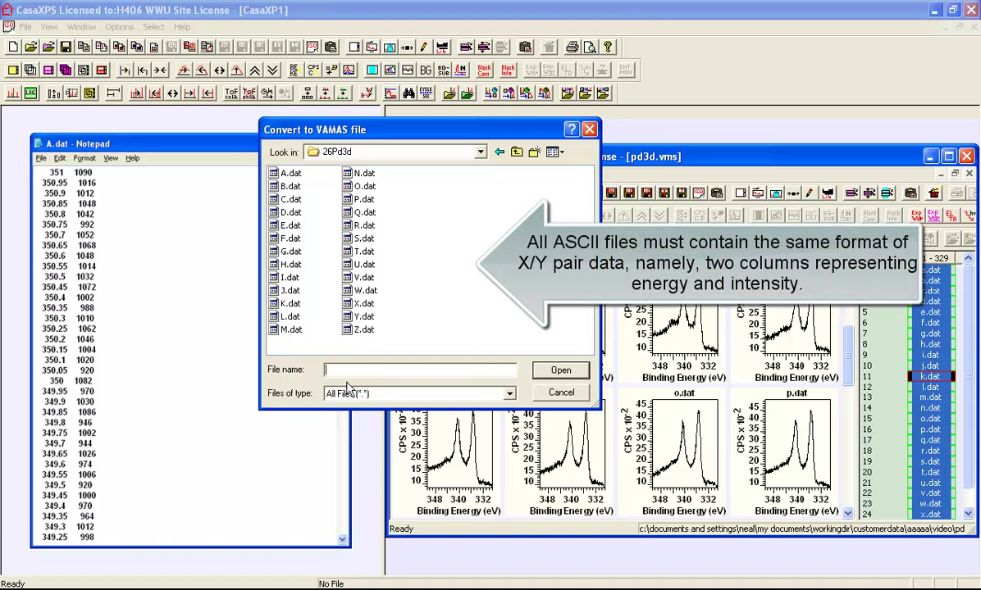
type("Pd 3d.dat -anode Mg")
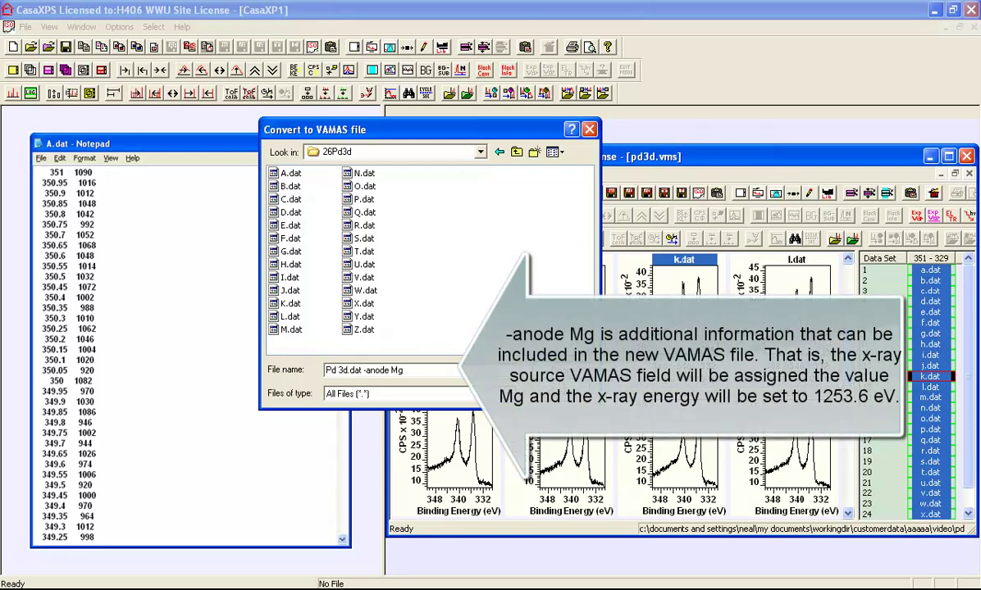
key("Return")
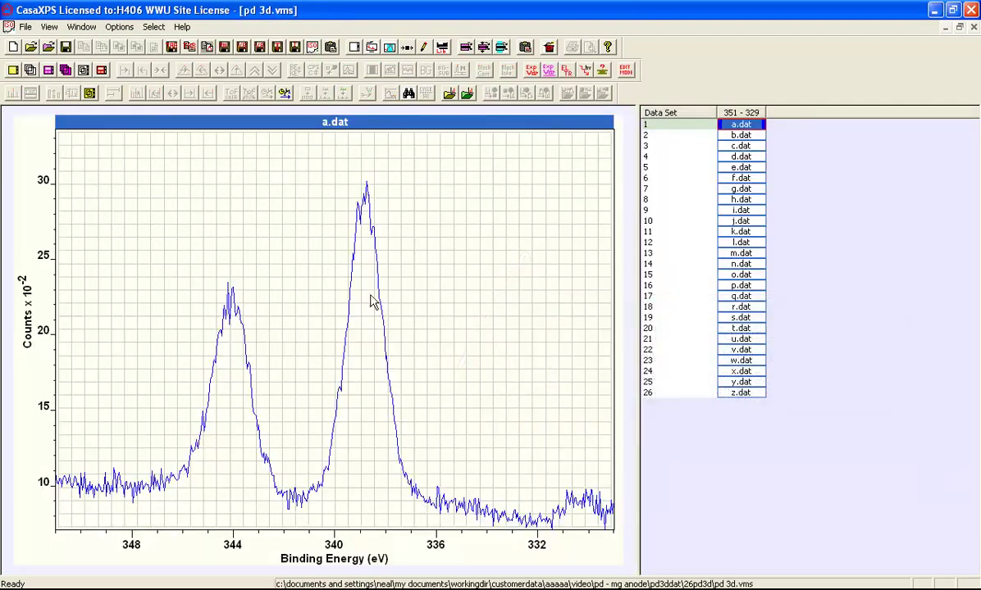
Check the 26Pd3d folder for the converted pd 3d.vms file and leave without converting anything
left_click(48, 47)
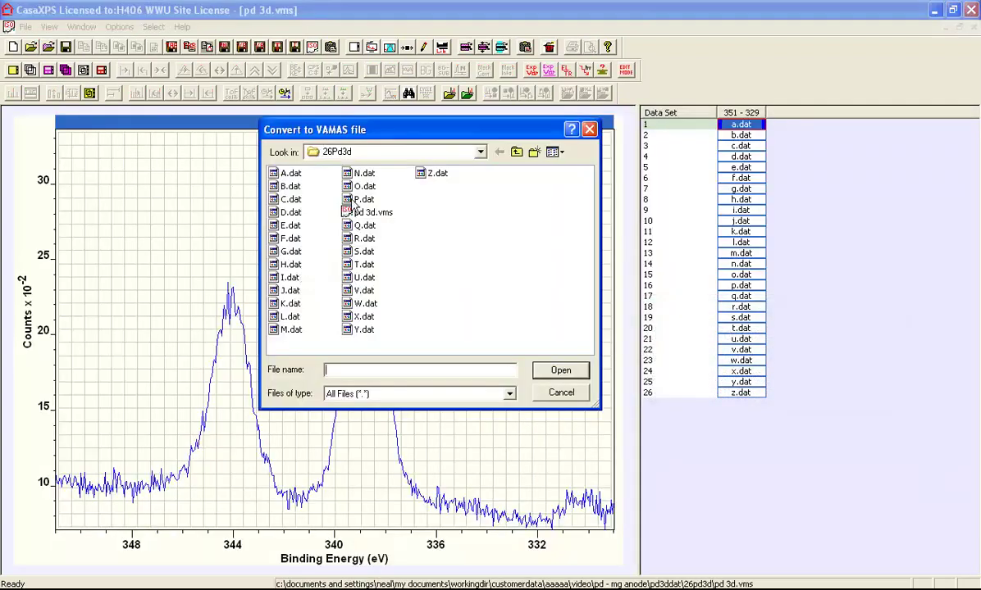
left_click(354, 214)
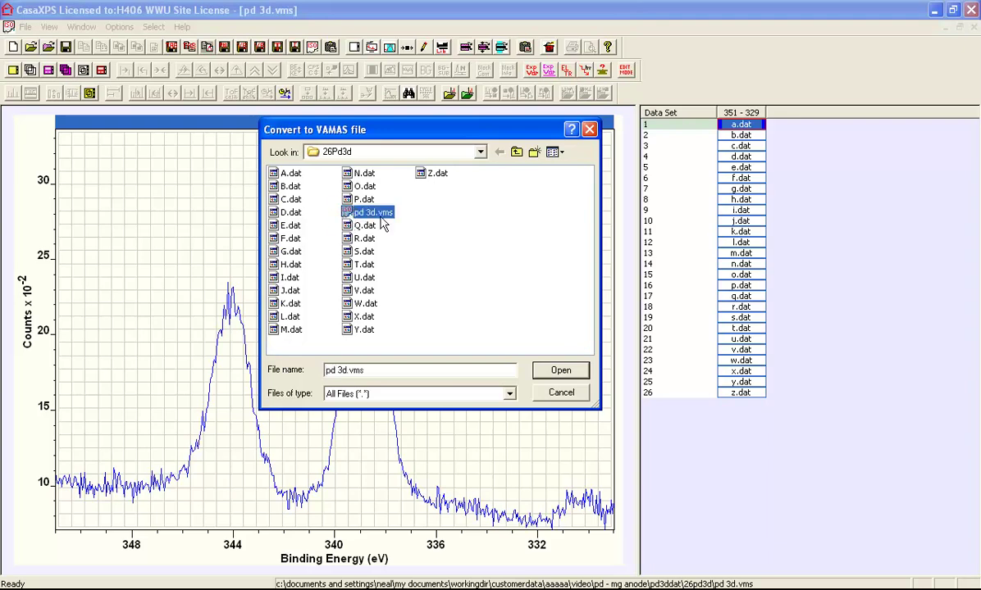
left_click(589, 131)
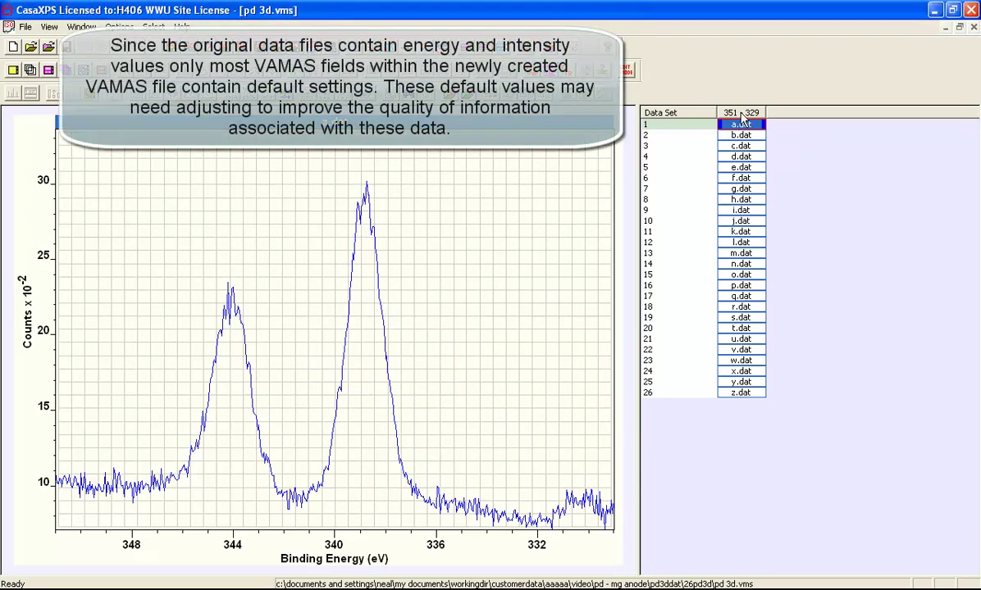
Assign the element Pd and the transition 3d to all blocks of the 351 - 329 column
left_click(742, 113)
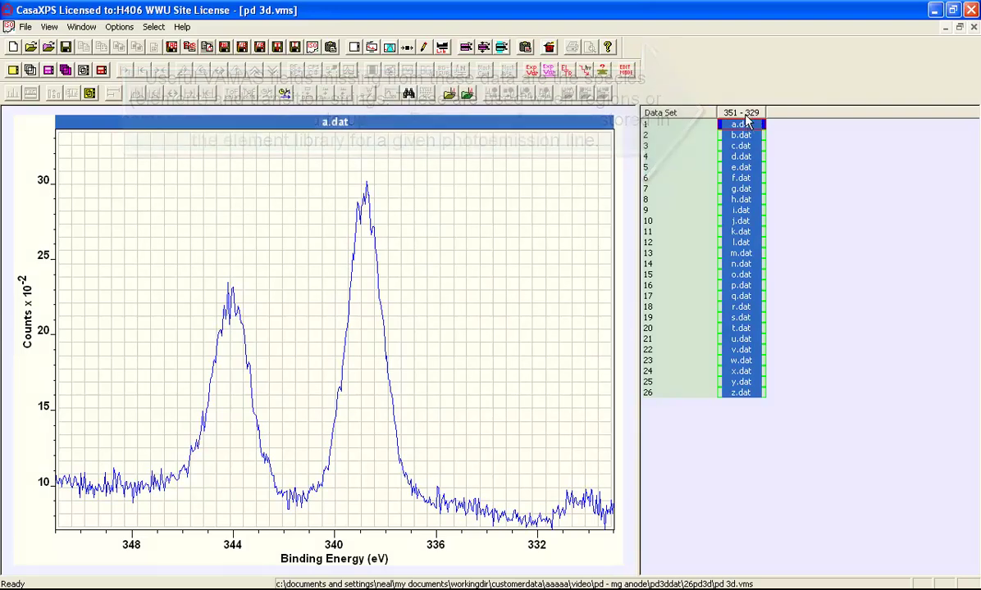
left_click(567, 70)
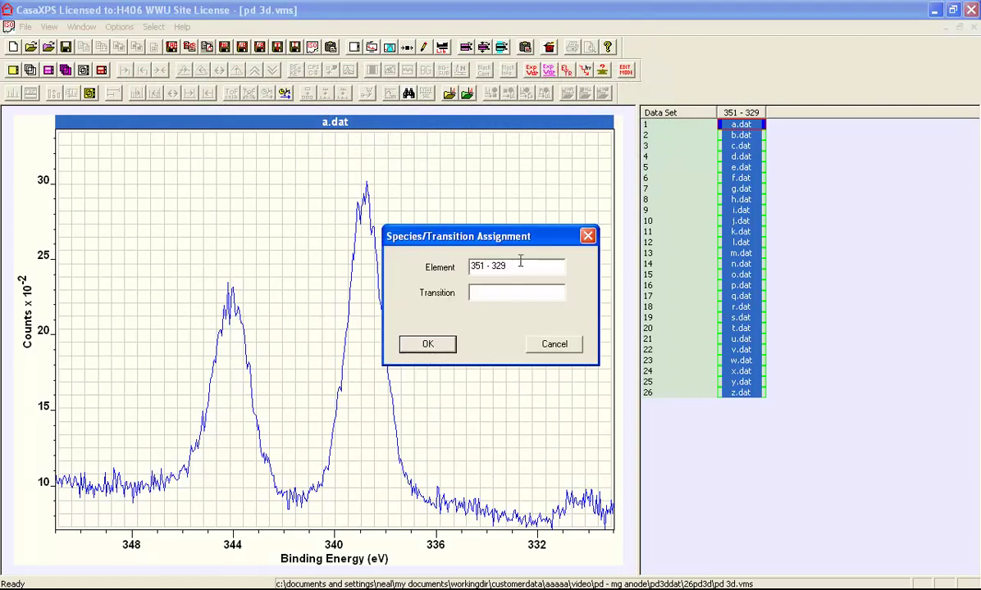
left_click_drag(552, 267, 353, 260)
type("Pd")
key("Tab")
type("3")
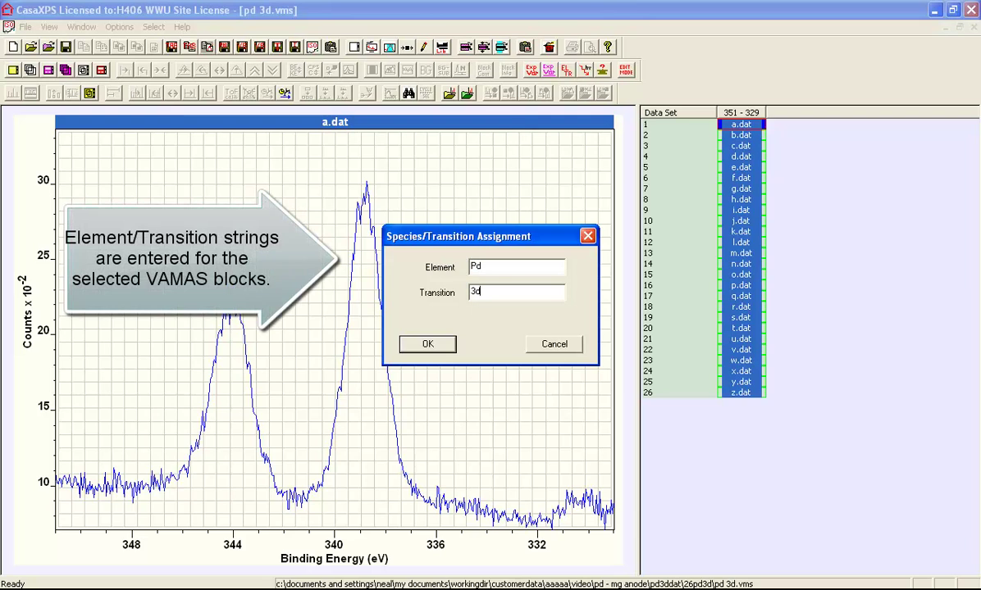
left_click(427, 344)
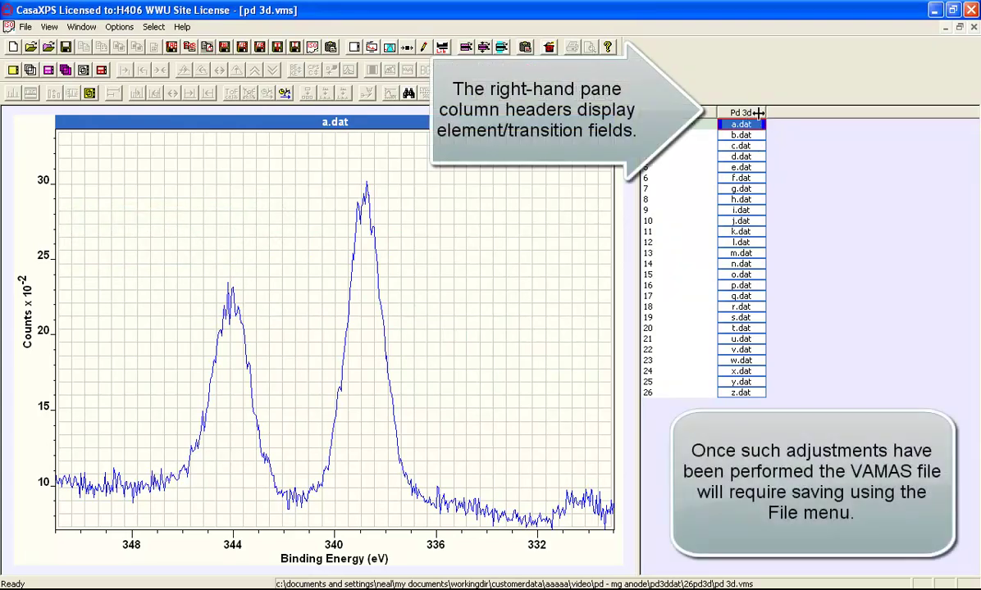
Overlay all Pd 3d spectra and inspect the source label and source energy in their VAMAS fields, leaving them unedited
left_click(746, 113)
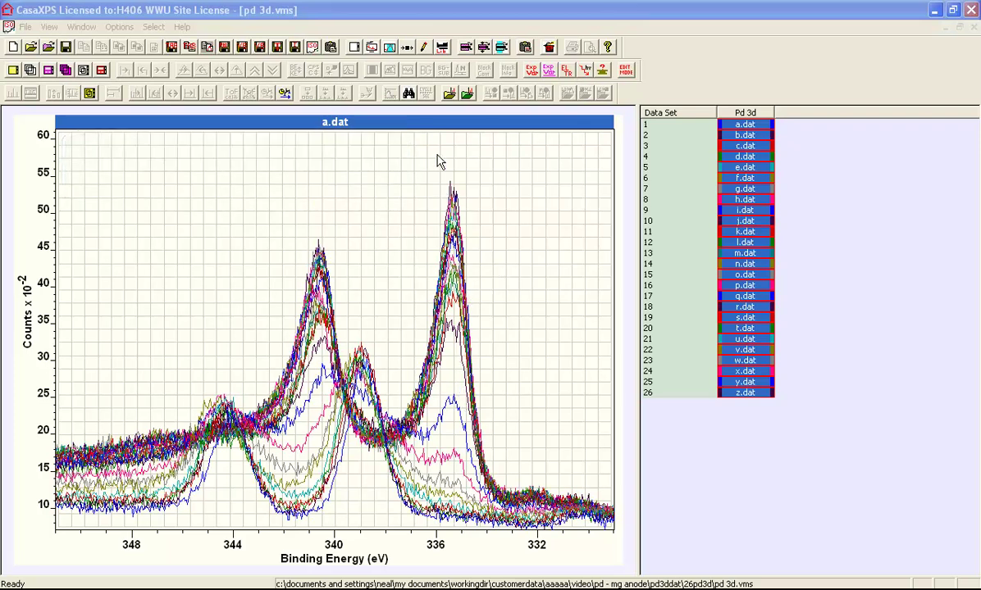
left_click(507, 70)
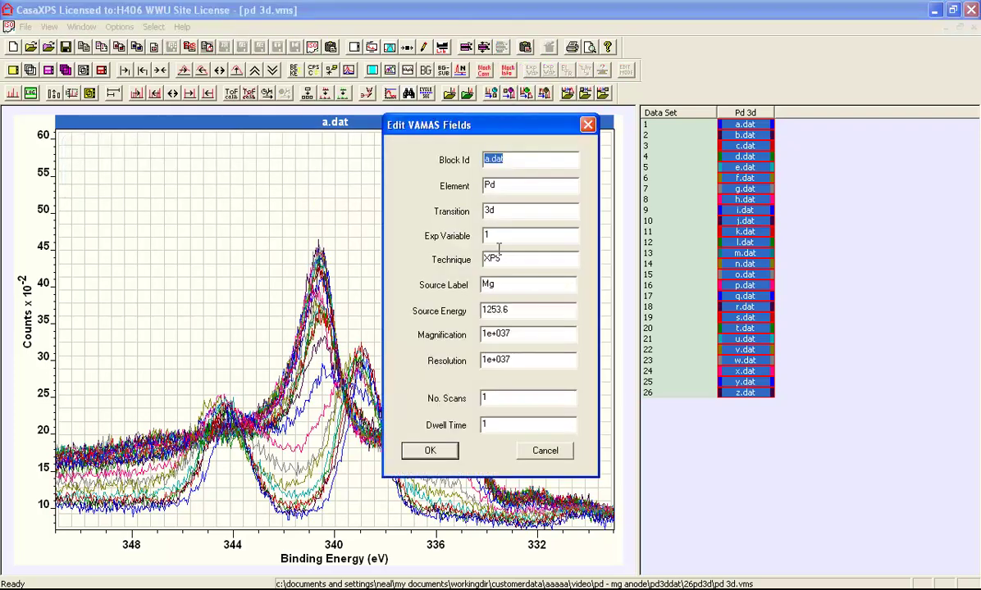
double_click(509, 278)
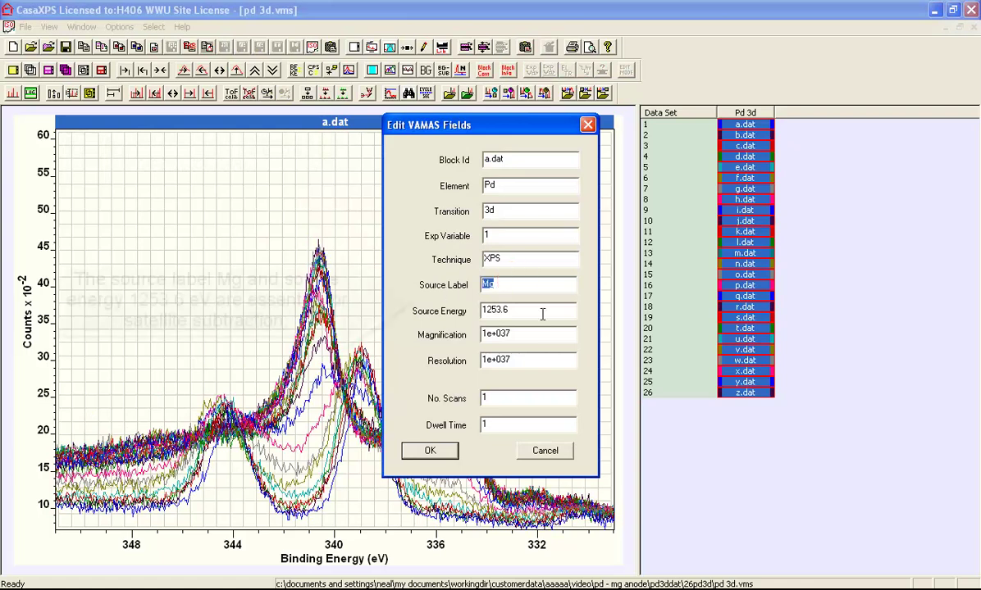
double_click(504, 310)
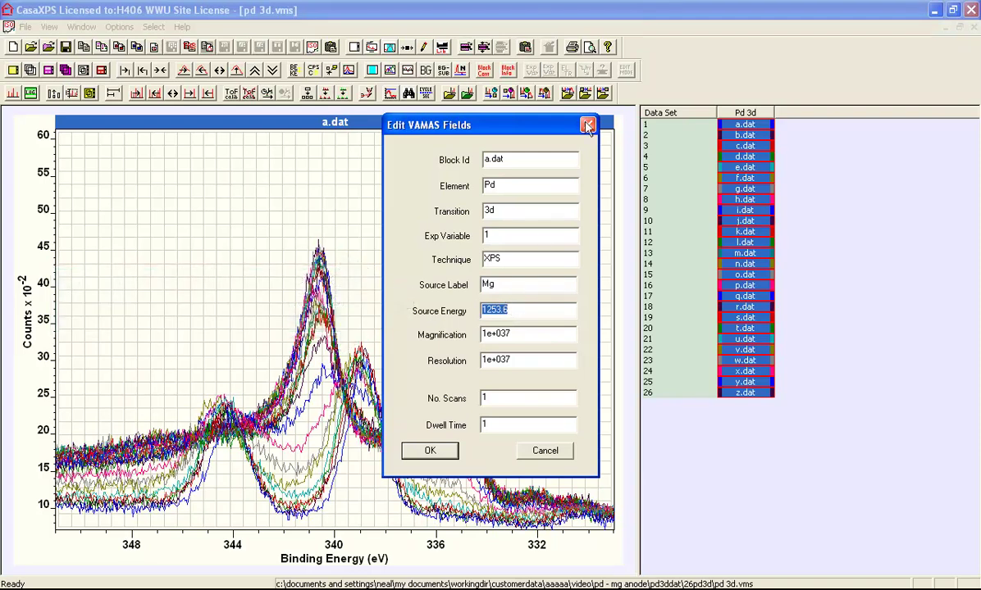
left_click(587, 125)
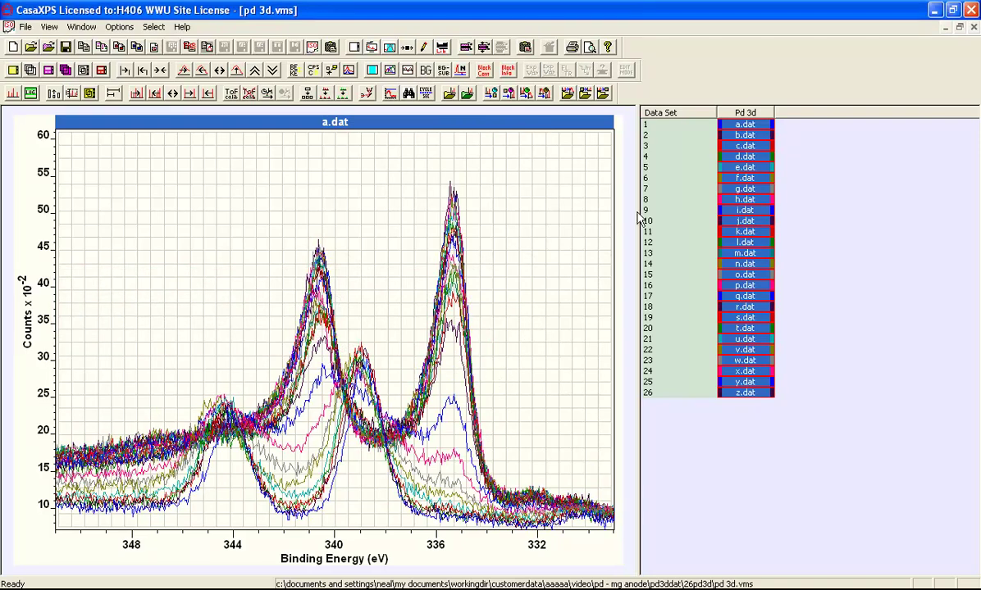
Display the a.dat spectrum alone and open its data editor in the quantification parameters
left_click(746, 126)
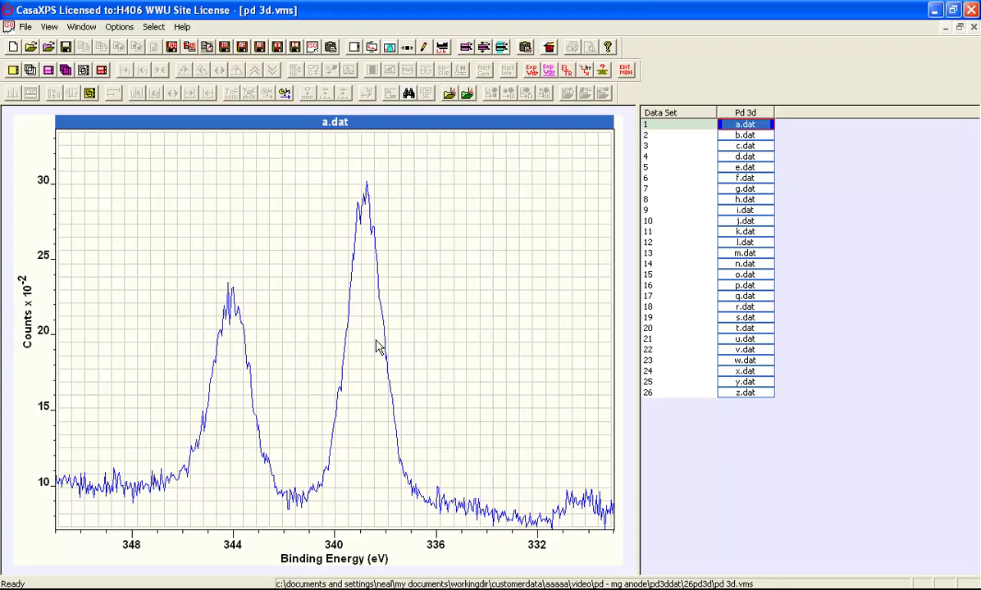
left_click(390, 47)
left_click_drag(371, 100, 685, 137)
left_click(779, 163)
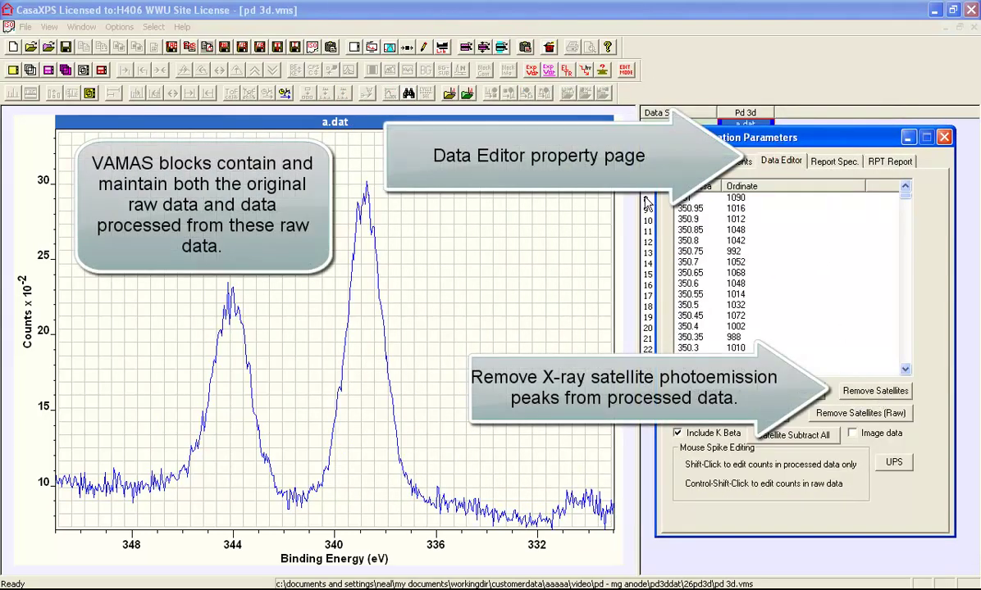
Create a Pd 3d region on a.dat and adjust its limits to about 348.2 and 334.4 eV
left_click(688, 161)
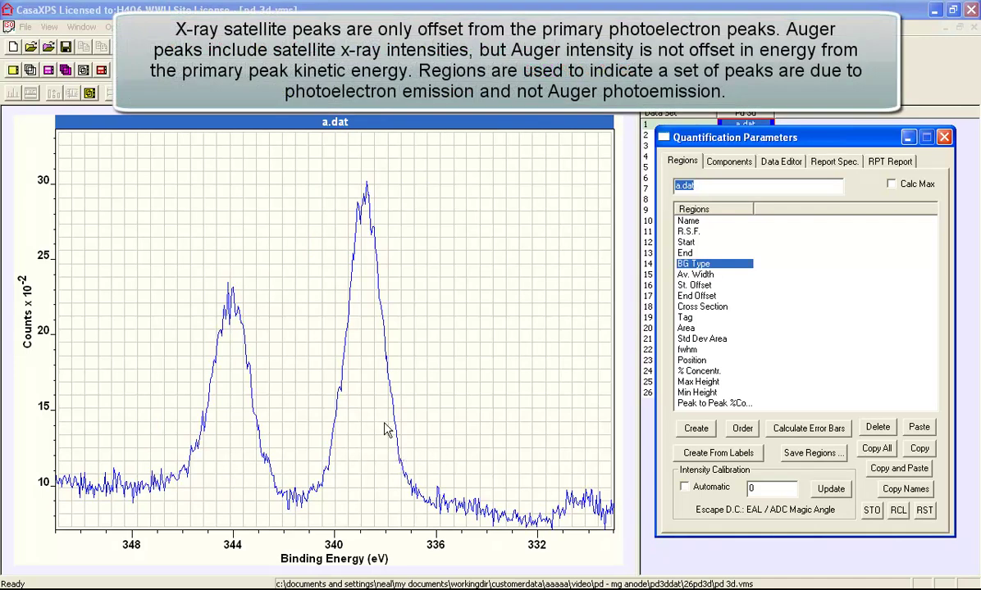
left_click(695, 428)
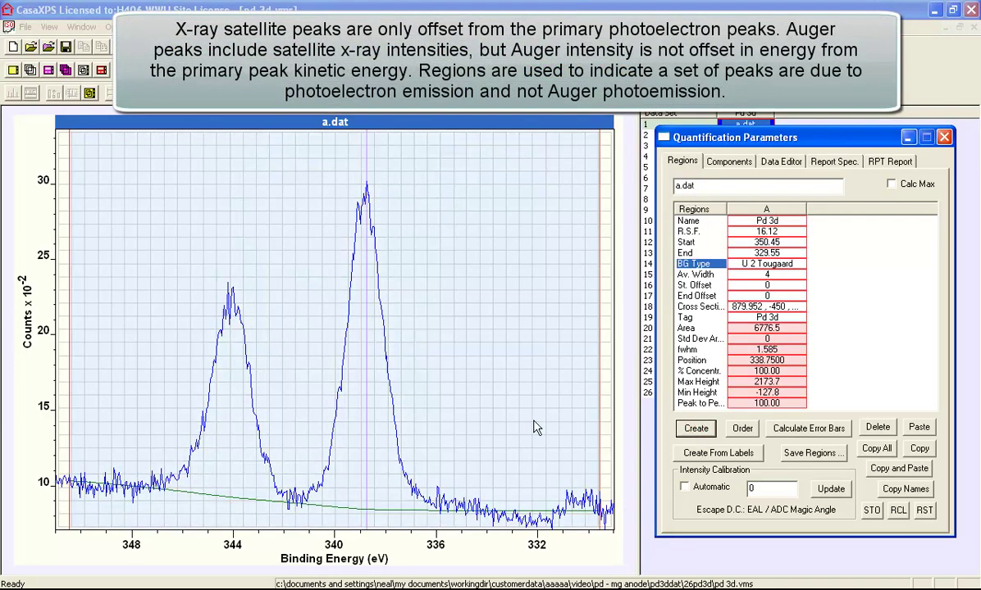
left_click_drag(581, 416, 477, 412)
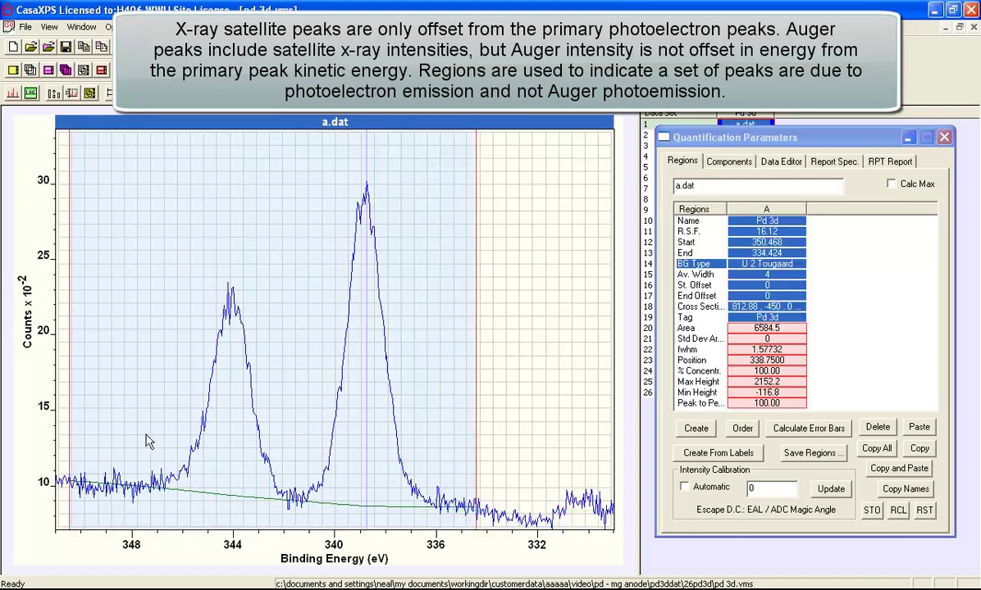
left_click_drag(56, 420, 129, 439)
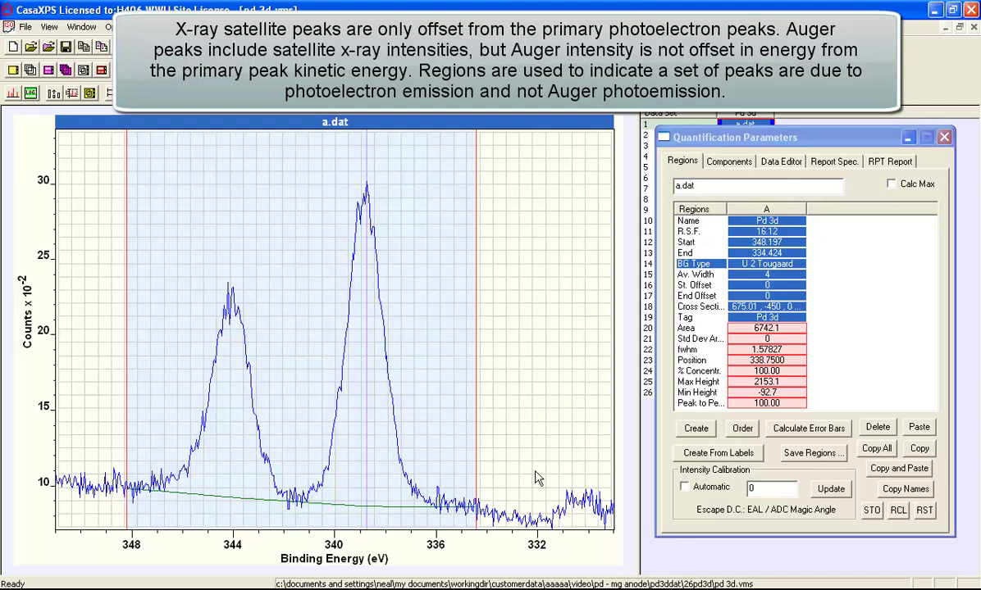
Remove the X-ray satellite peaks from the processed data of a.dat
left_click(779, 161)
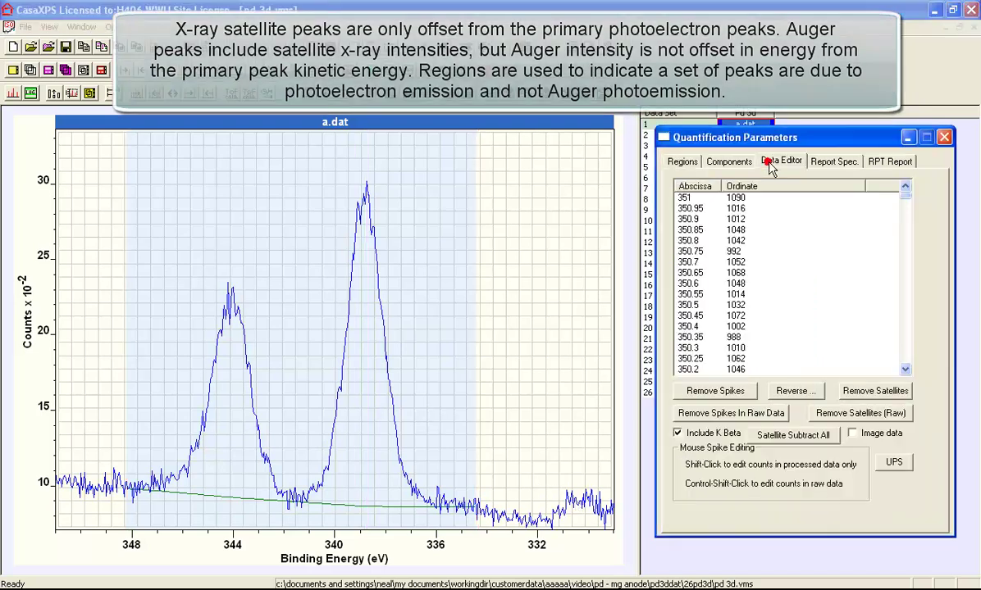
left_click(879, 392)
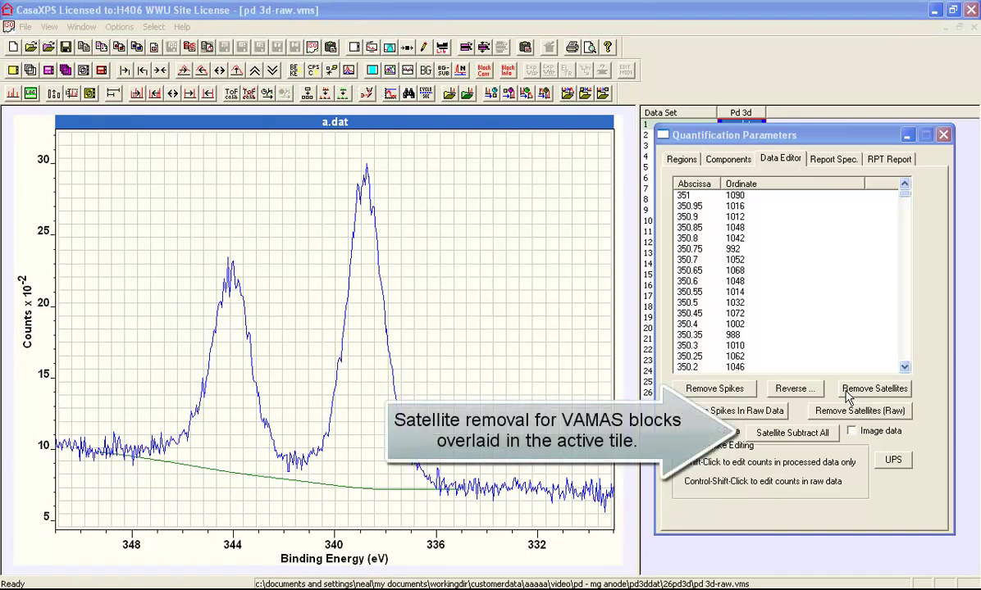
Undo the satellite removal on a.dat through its processing history and close the spectrum processing window
left_click(408, 47)
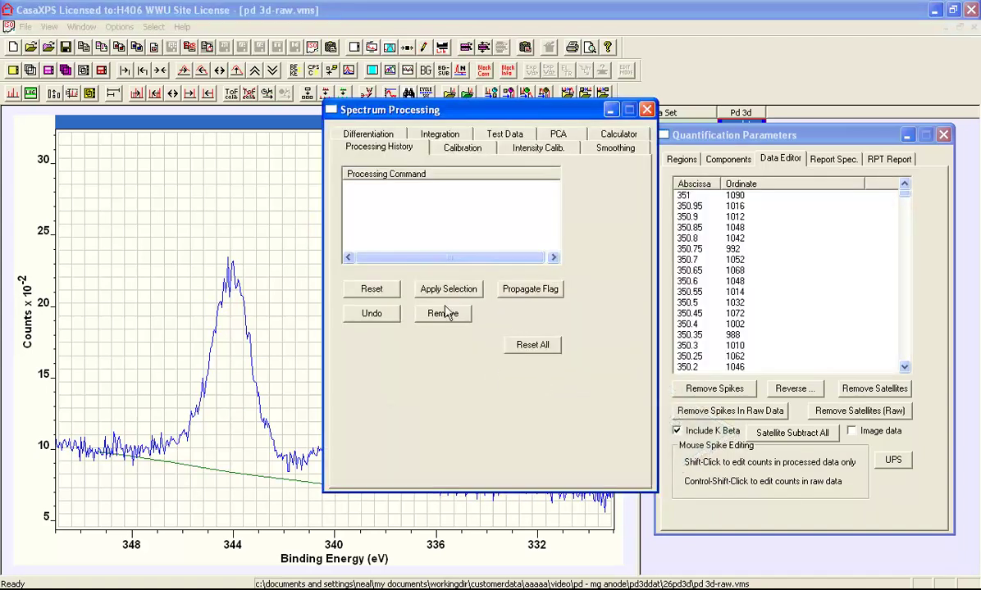
left_click(369, 316)
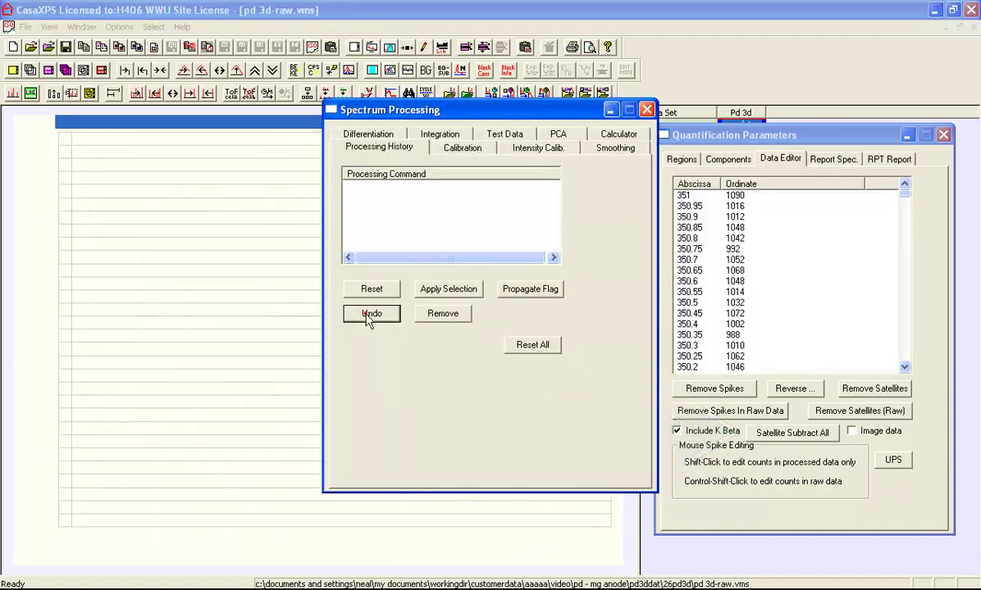
left_click(647, 109)
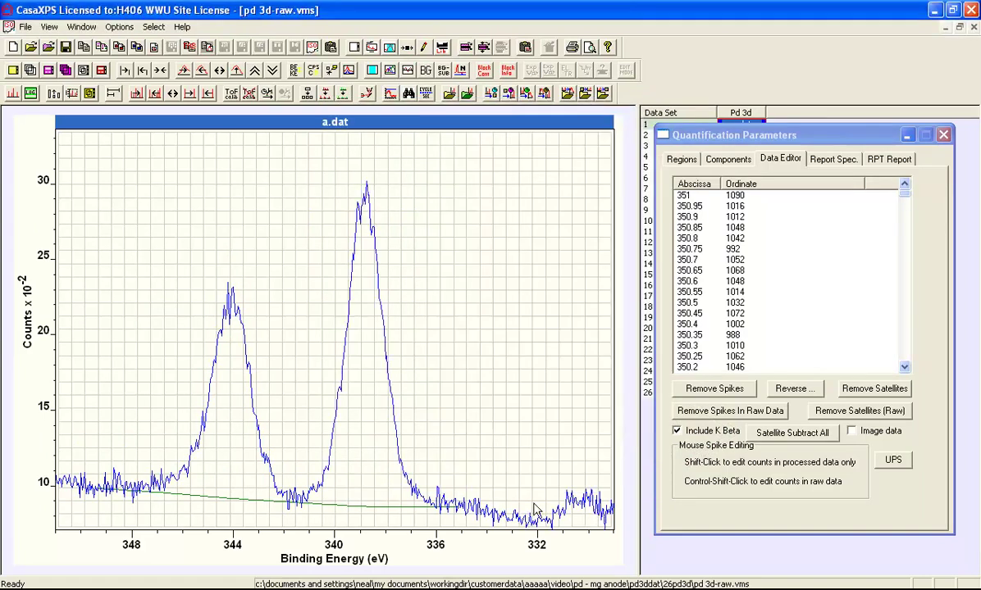
Show the region settings of a.dat and overlay all Pd 3d spectra in the same plot
left_click_drag(663, 130, 738, 164)
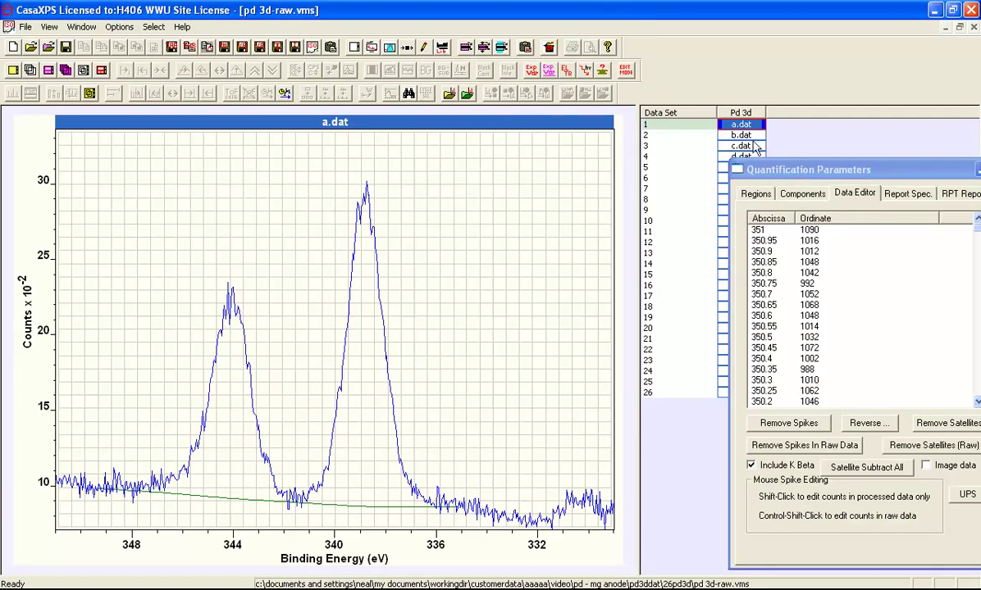
left_click(754, 193)
left_click(687, 112)
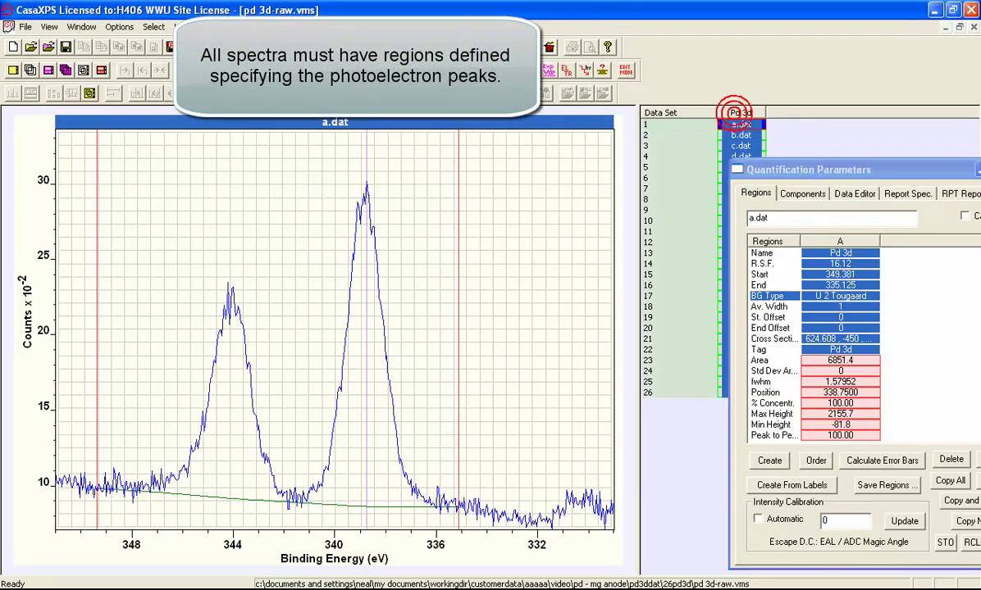
left_click(30, 71)
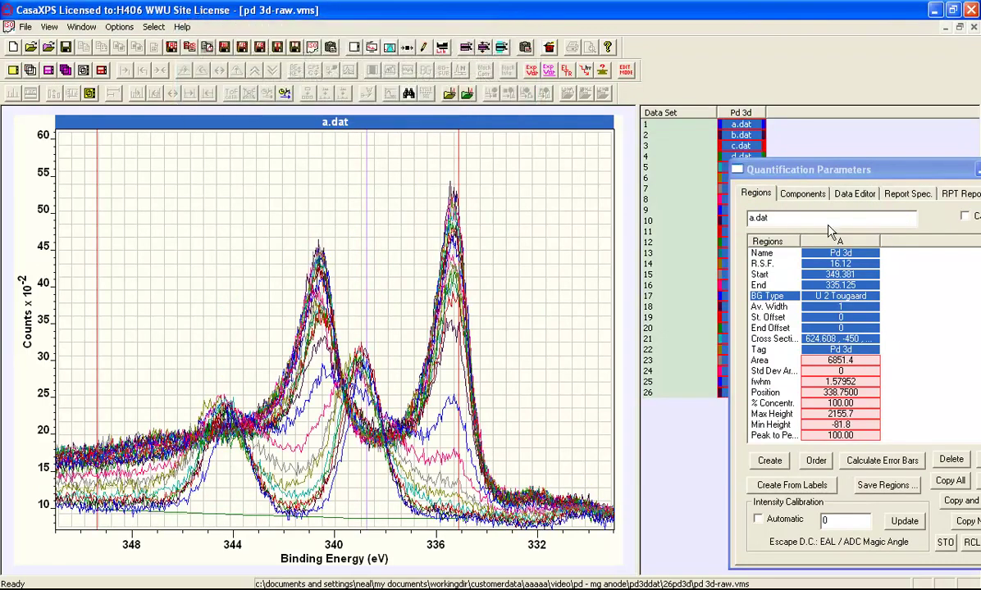
Move the lower-energy limit of the a.dat Pd 3d region to about 329.35 eV and propagate the region to all the overlaid spectra
left_click_drag(461, 223, 606, 236)
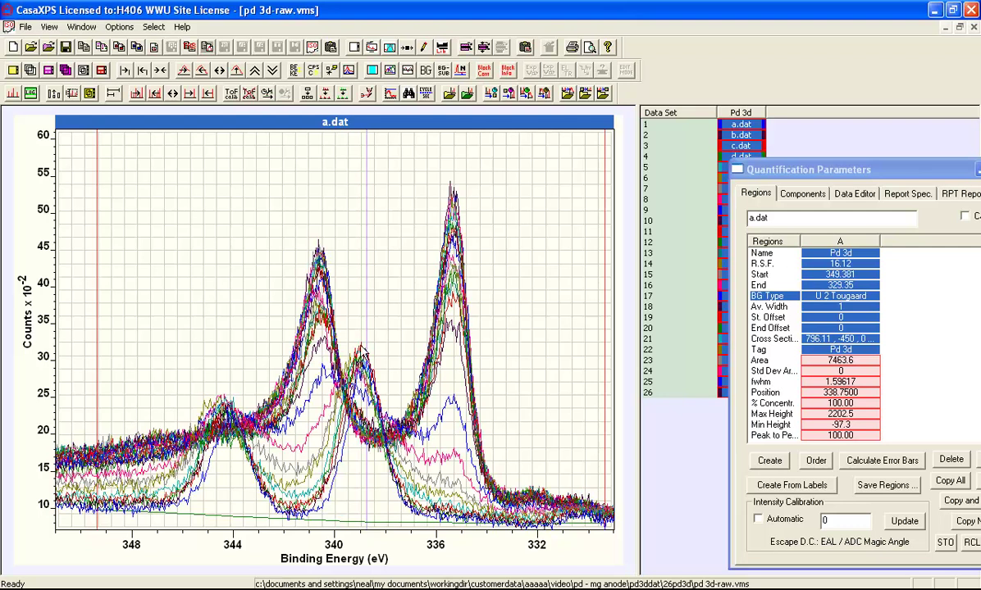
right_click(368, 206)
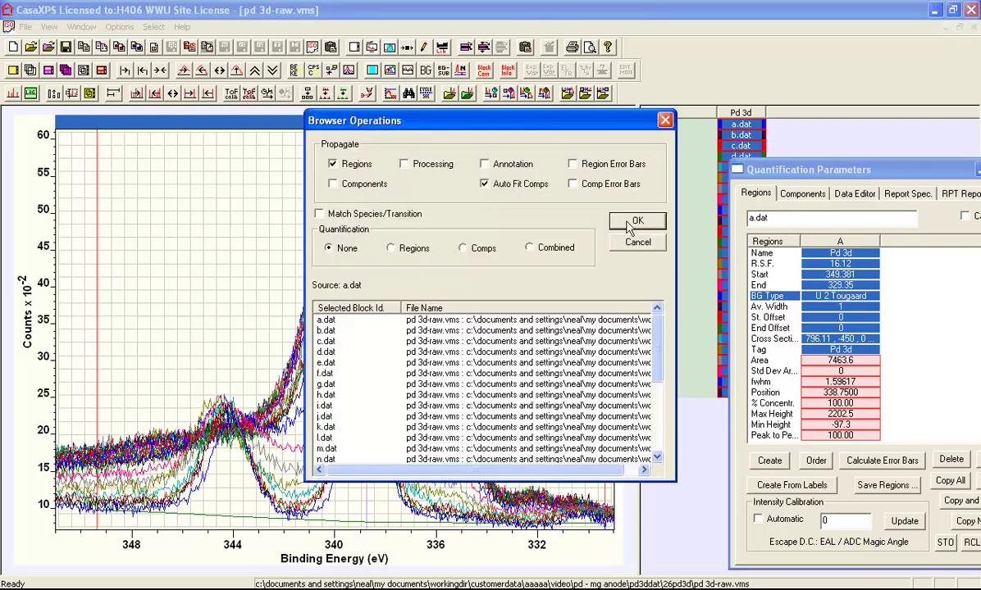
left_click(628, 223)
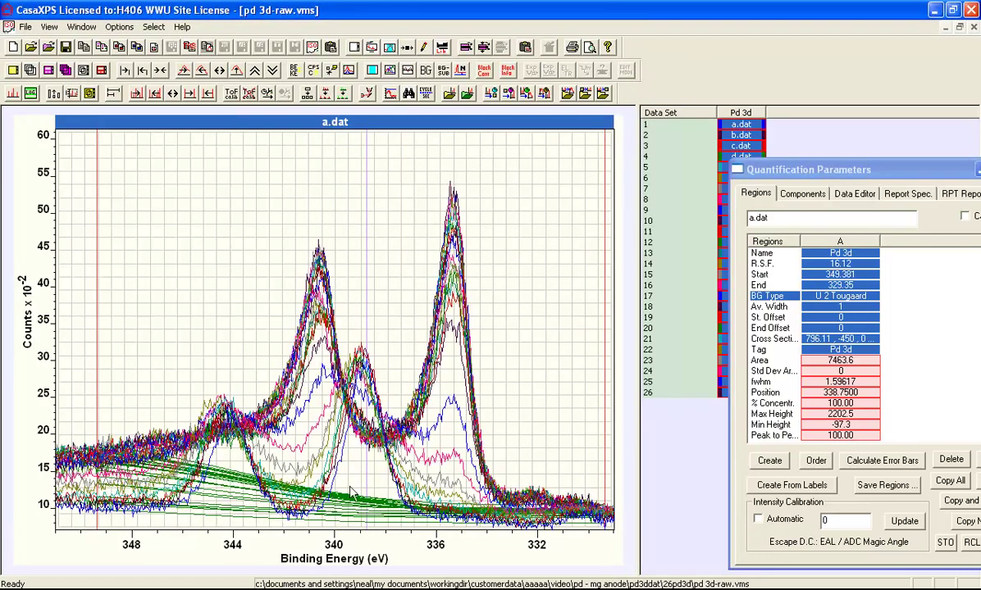
Satellite-subtract all spectra in the active tile with K Beta included, without overwriting the raw data, and rescale the plot
left_click(856, 195)
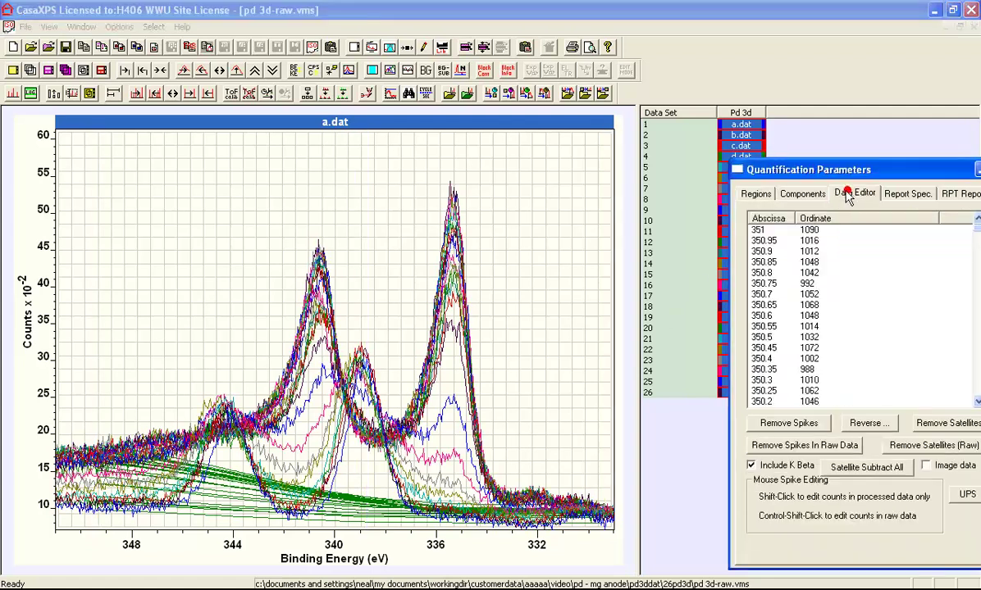
left_click_drag(783, 170, 712, 162)
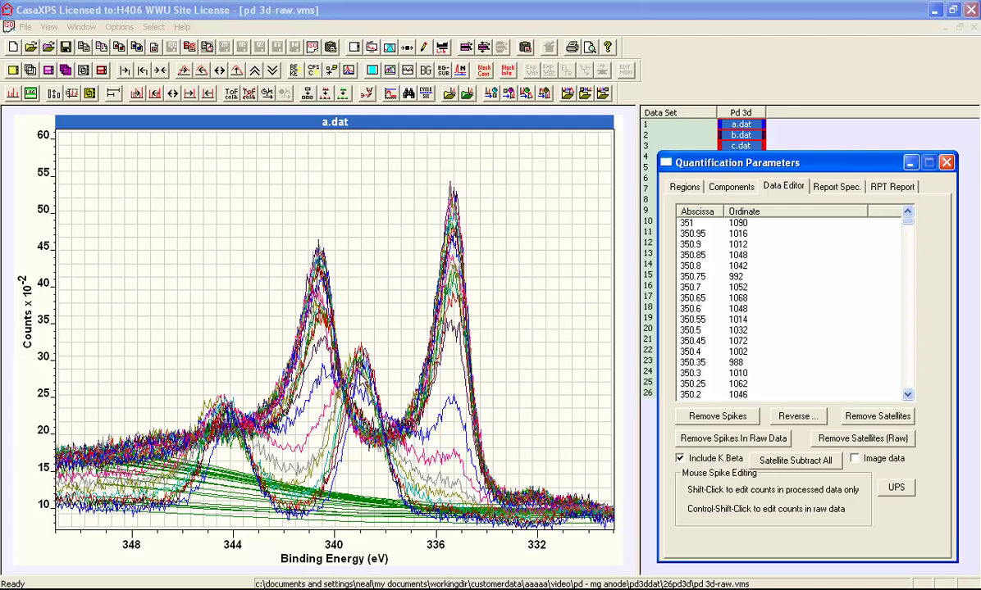
left_click(800, 462)
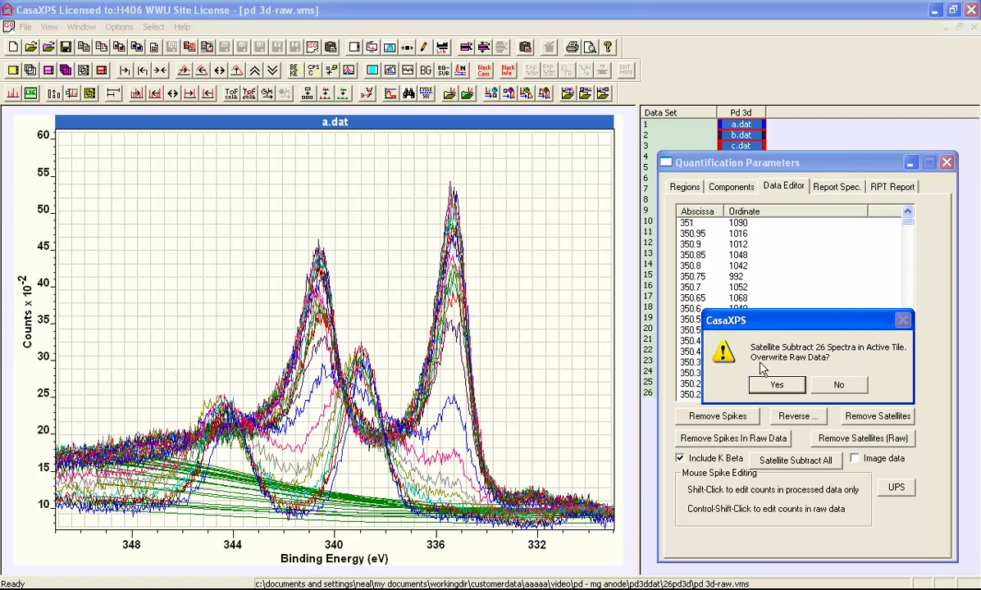
left_click(838, 385)
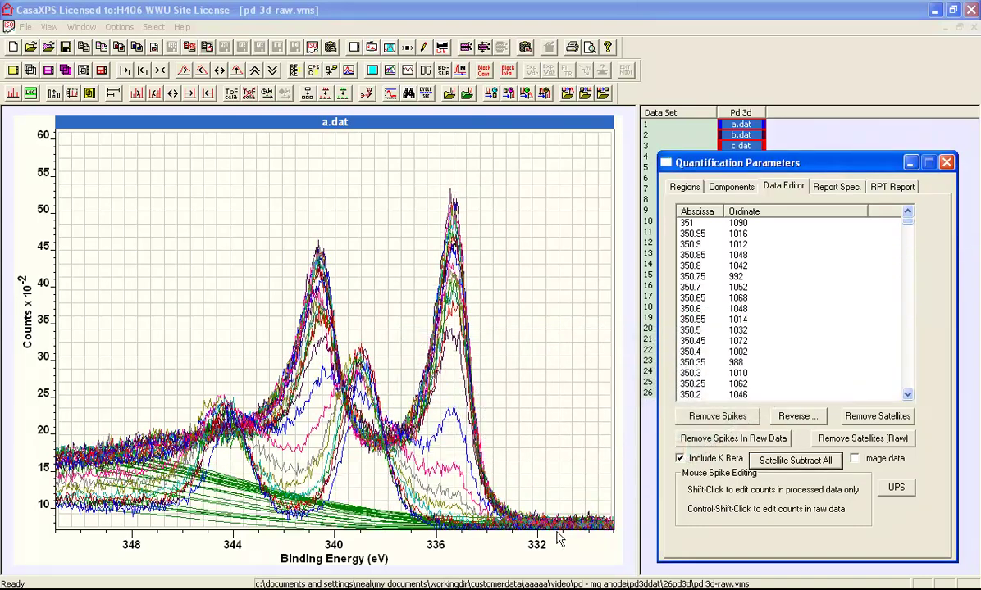
left_click(218, 71)
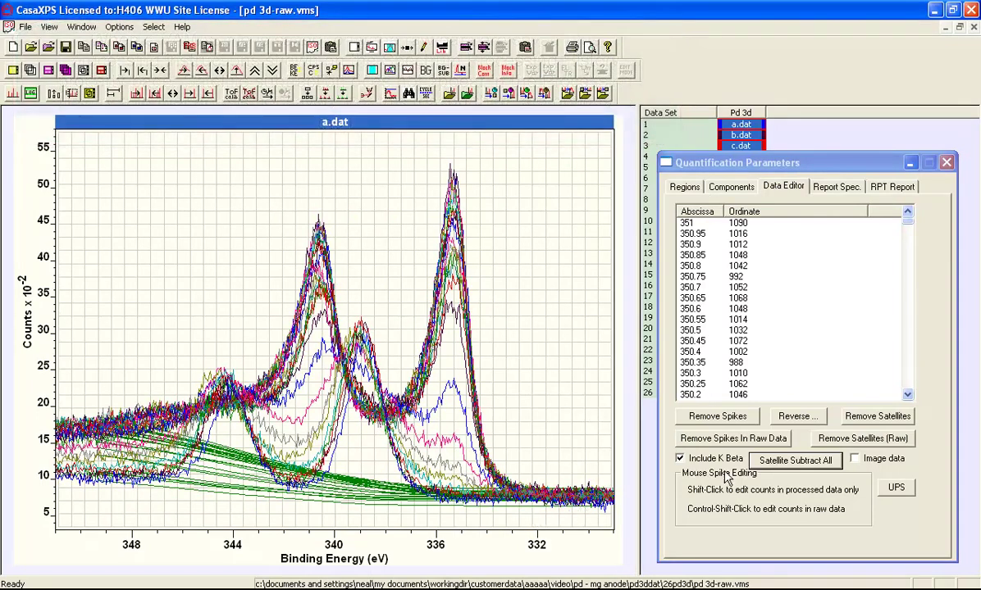
Run the satellite subtraction on all overlaid spectra with the raw data overwritten, and close the quantification parameters
left_click(787, 463)
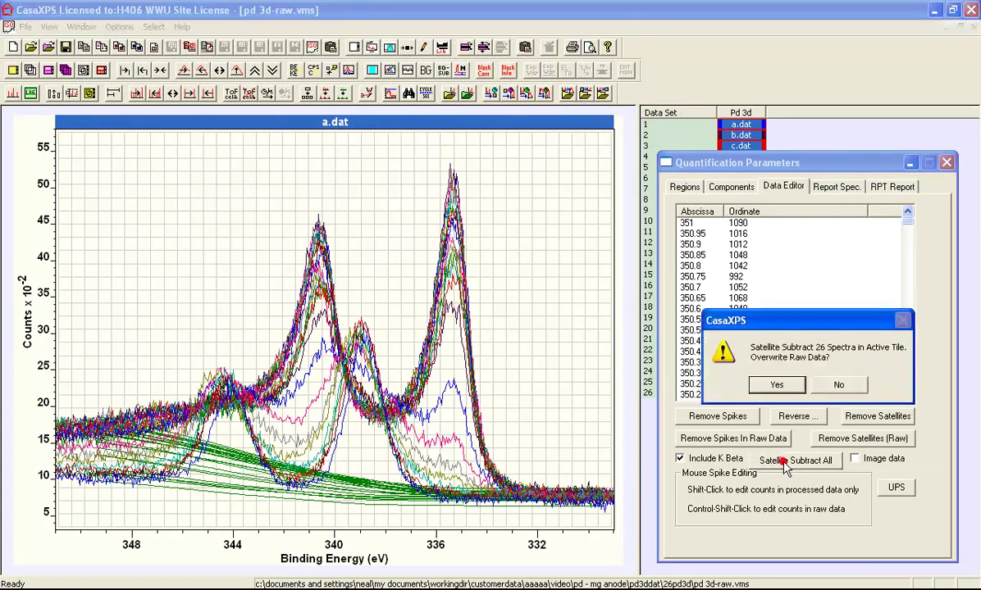
left_click(775, 387)
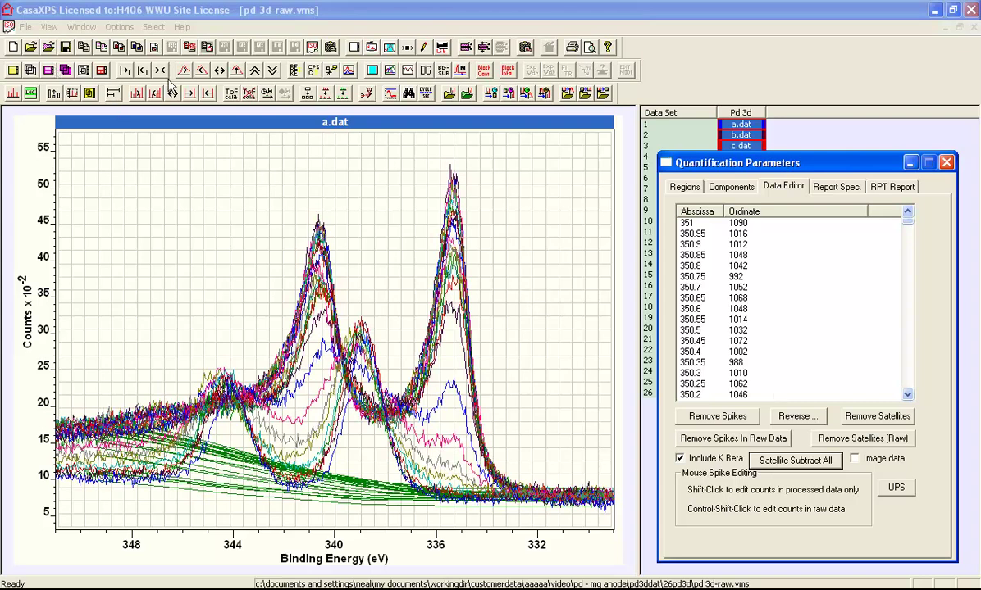
key("Escape")
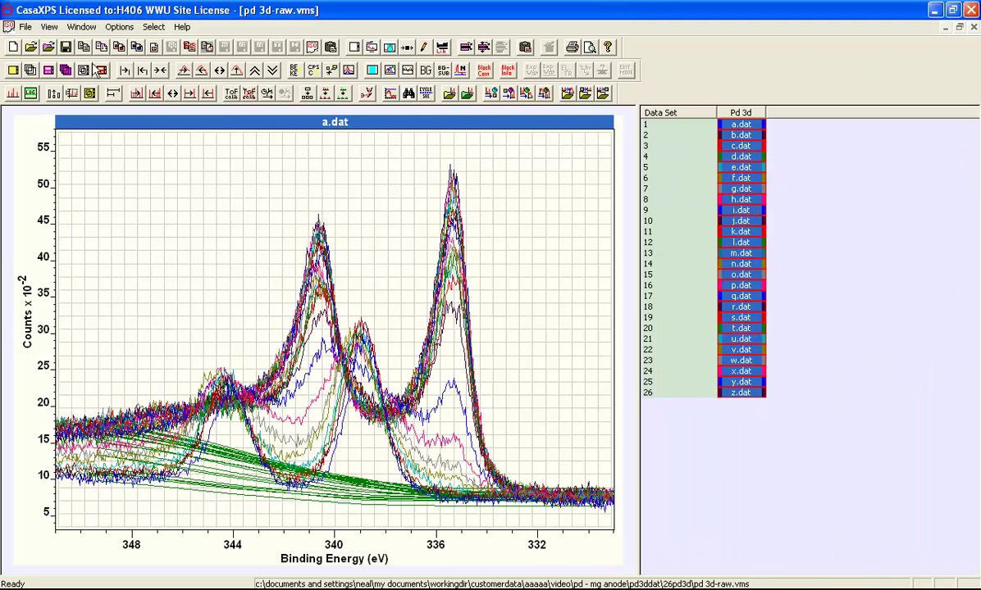
Save the satellite-subtracted spectra as a new file named pd 3d-sat-proc.vms in the 26Pd3d folder
left_click(25, 27)
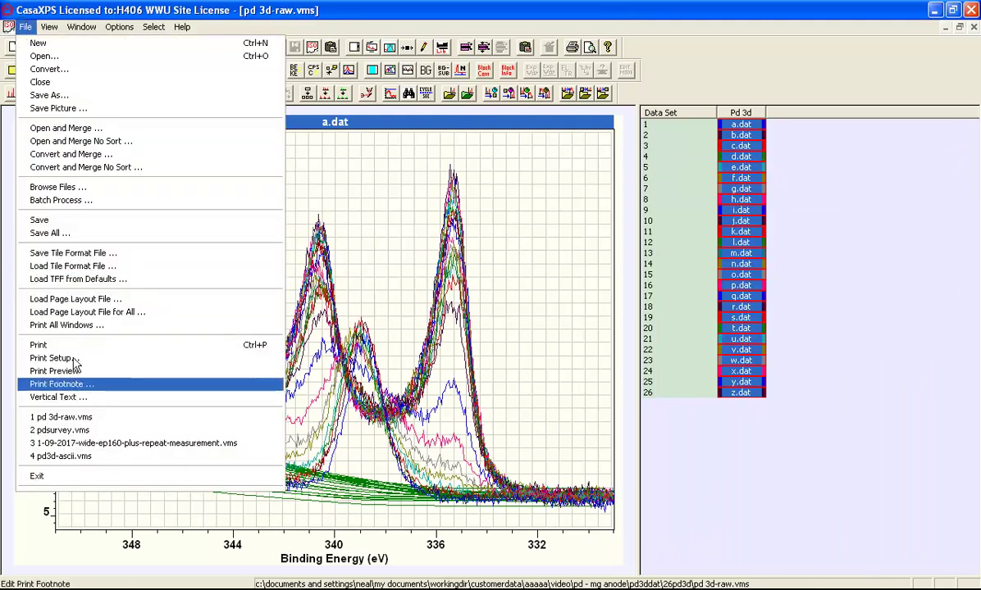
left_click(48, 97)
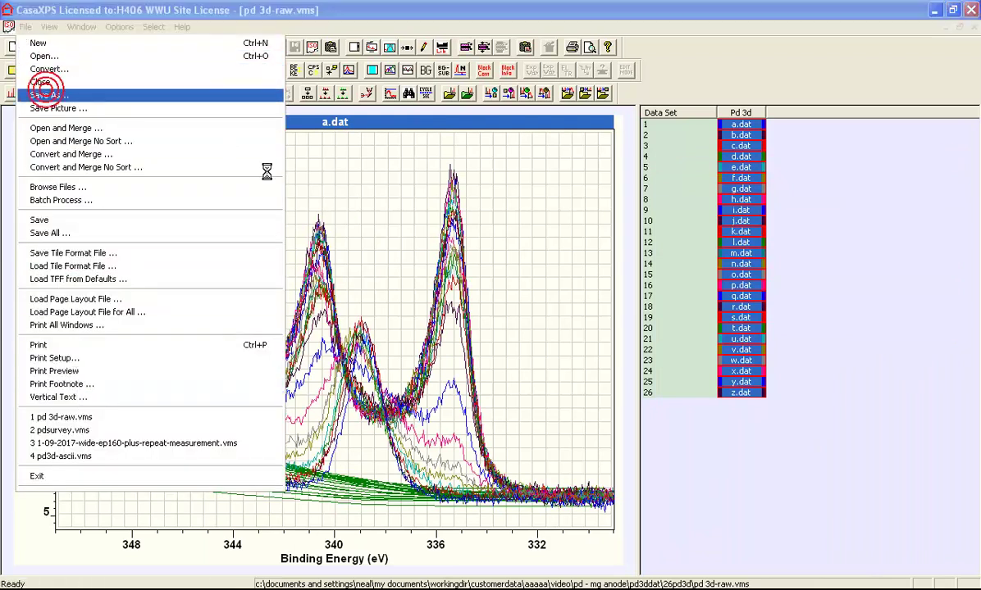
left_click(416, 359)
double_click(419, 359)
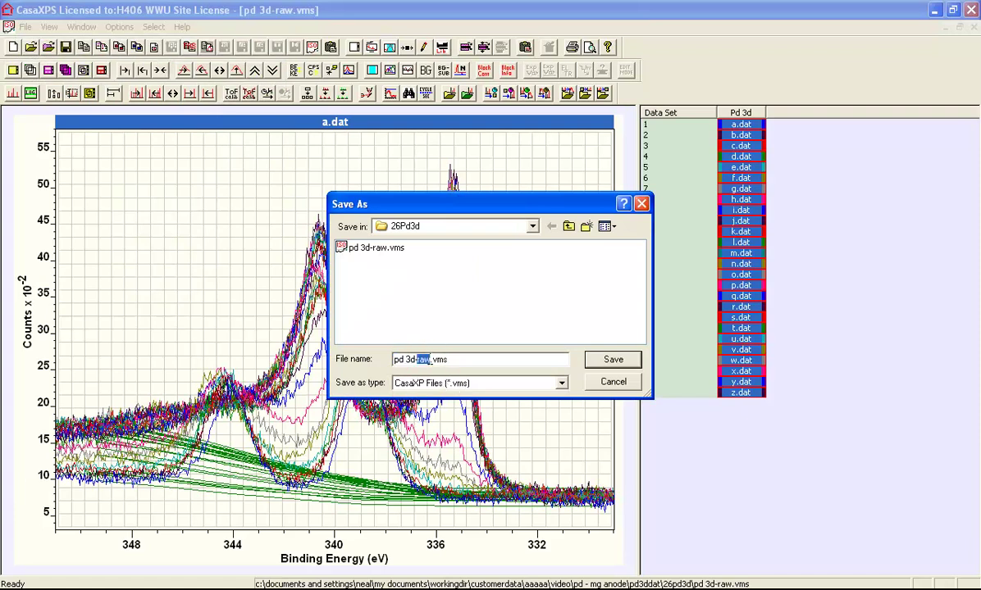
type("s")
key("Return")
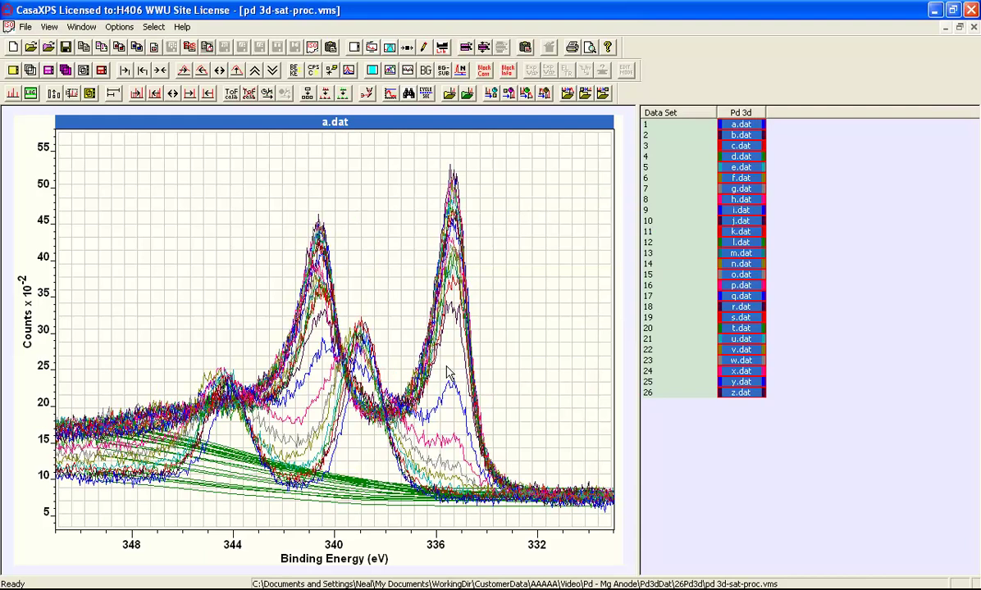
Display a.dat alone, open its processing history and try to undo the last processing command
left_click(736, 125)
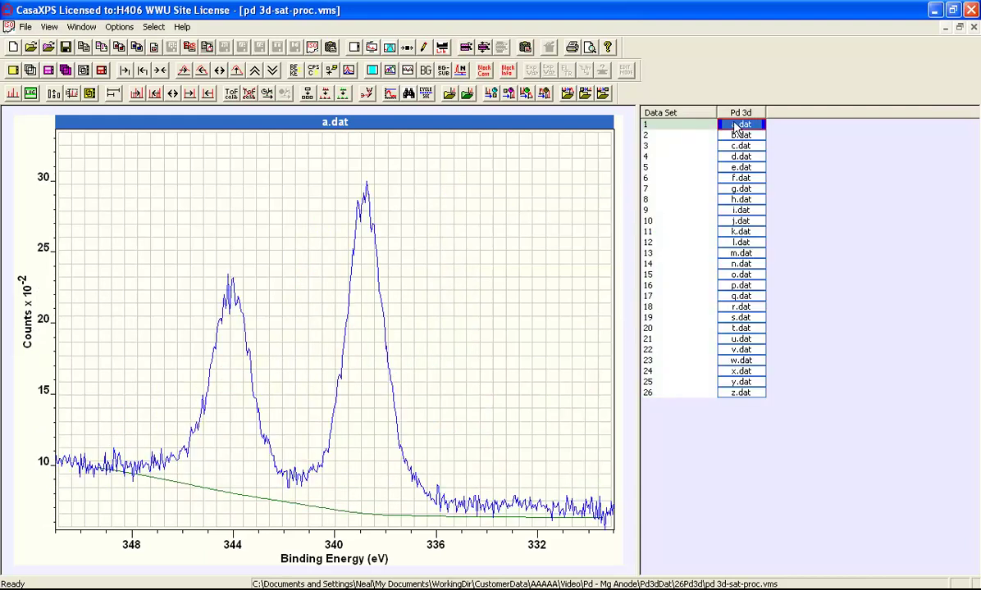
left_click(408, 47)
left_click_drag(374, 115, 653, 141)
left_click(651, 339)
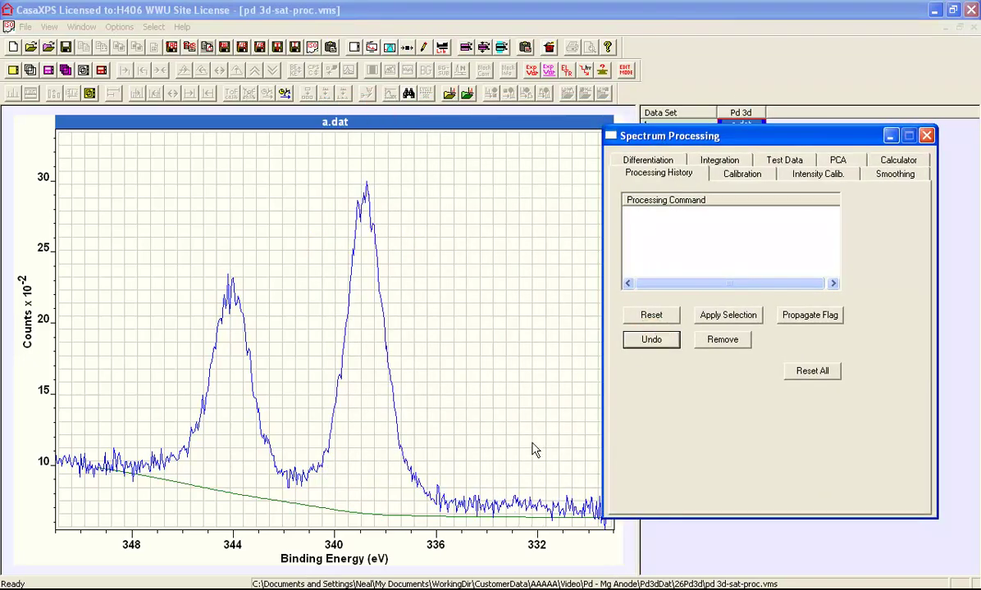